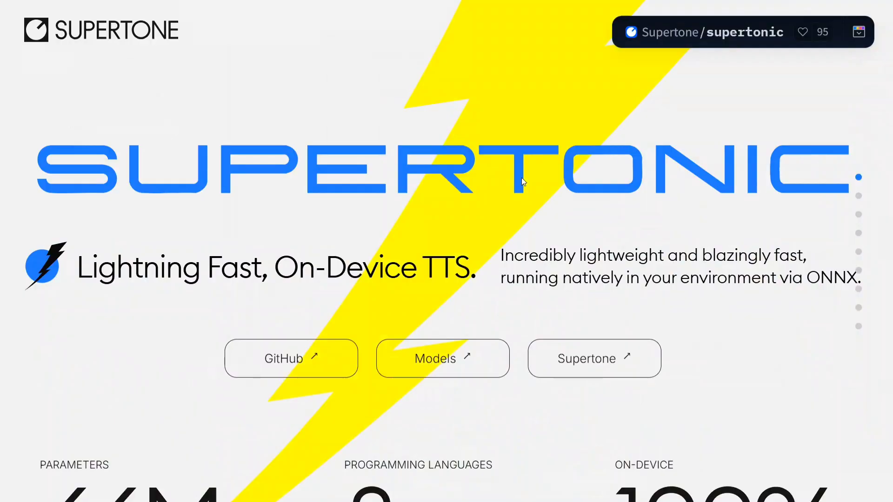
Scroll past the stats and characters-per-second chart to the 'See it in action' demo video
scroll(450, 238, "down", 5)
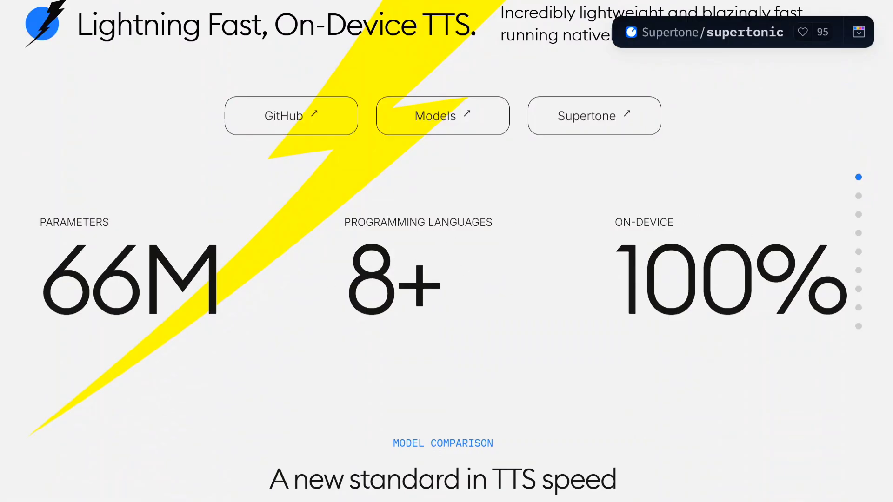
scroll(672, 276, "down", 2)
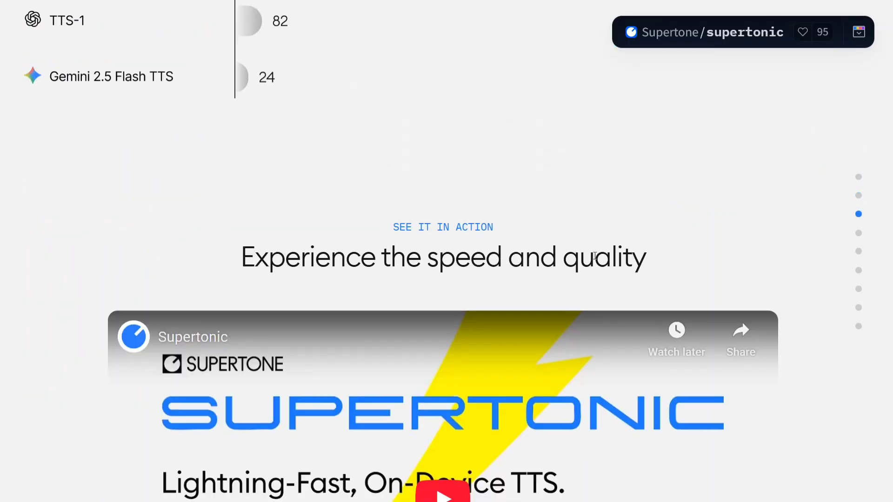
scroll(593, 254, "down", 7)
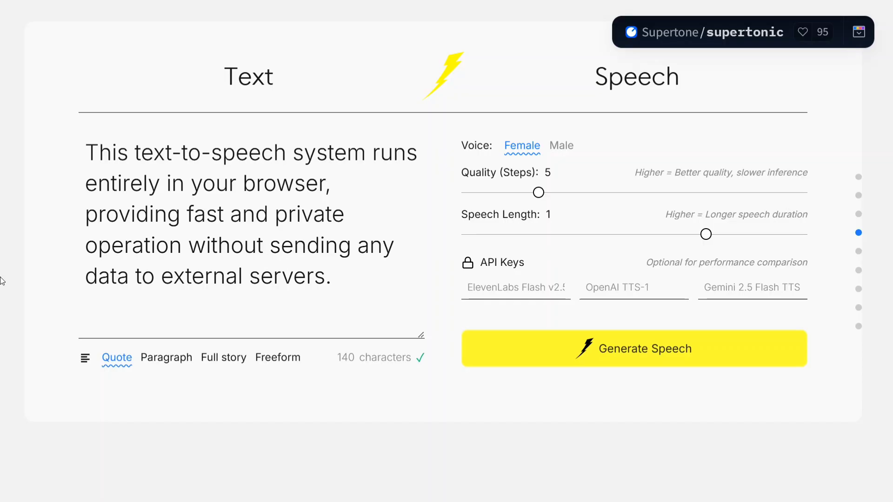
Scroll past the Text/Speech panel to the financial, date, phone-number and technical-unit sample cards
scroll(448, 173, "down", 3)
scroll(572, 193, "up", 2)
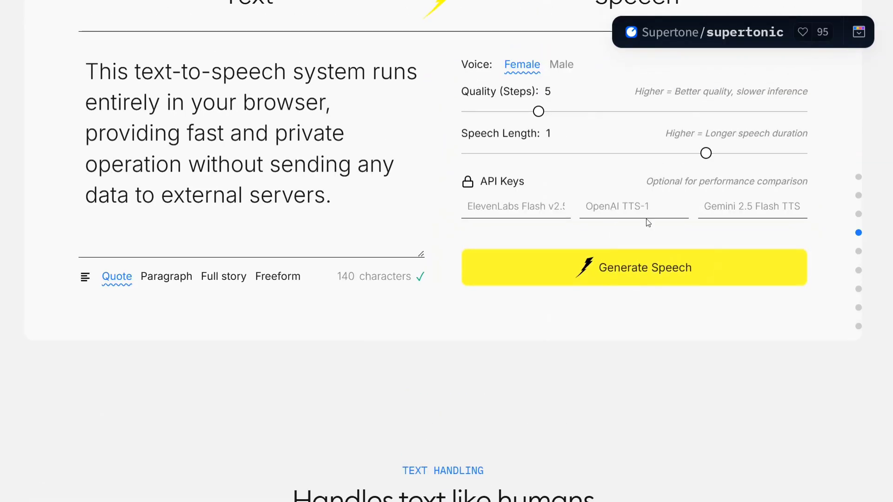
scroll(576, 208, "down", 5)
scroll(395, 216, "down", 2)
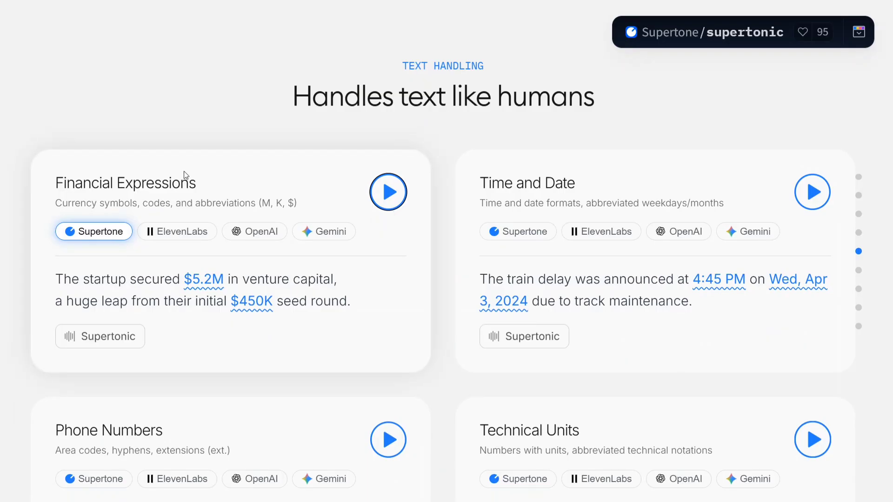
Play the Financial Expressions sample with Supertone, ElevenLabs, OpenAI and Gemini, then pause it
left_click(390, 197)
left_click(190, 232)
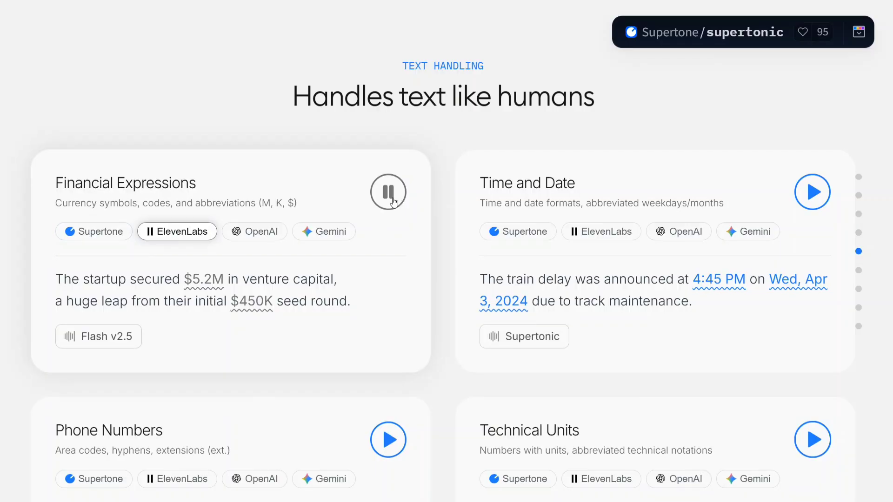
left_click(253, 233)
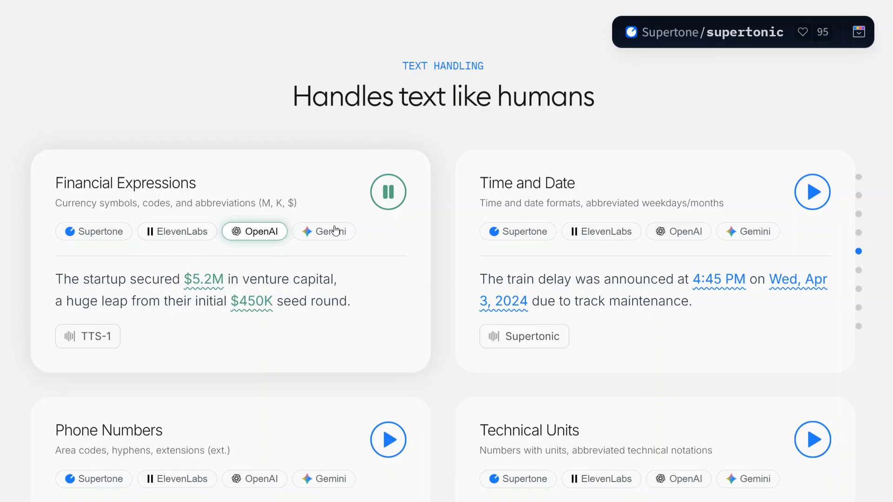
left_click(334, 237)
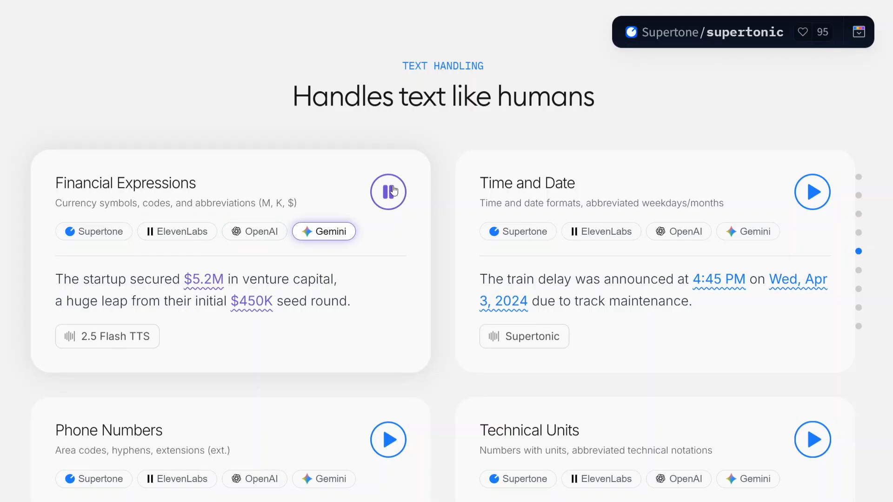
left_click(393, 190)
Play the Time and Date sample with Supertone, then with ElevenLabs Flash v2.5
scroll(542, 305, "down", 3)
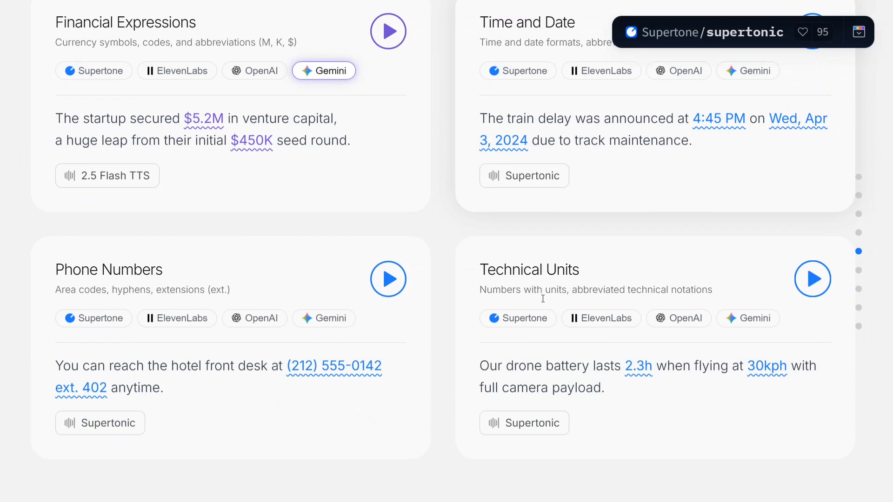
left_click(812, 112)
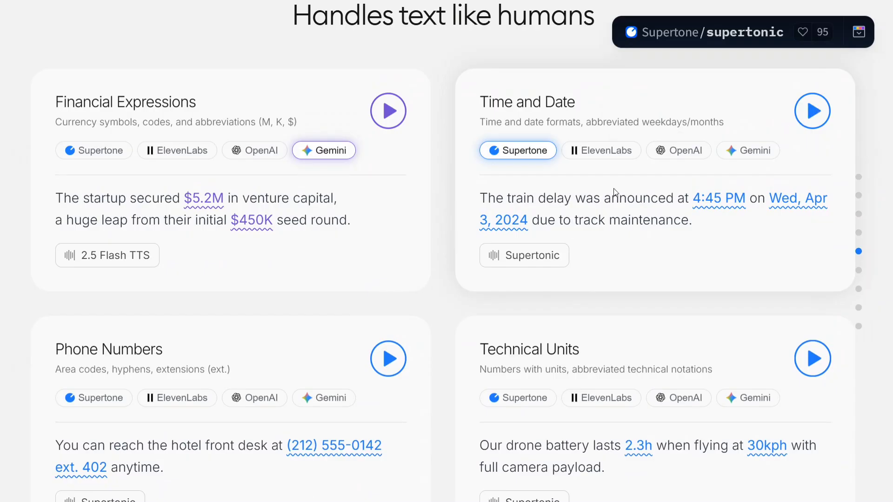
left_click(618, 160)
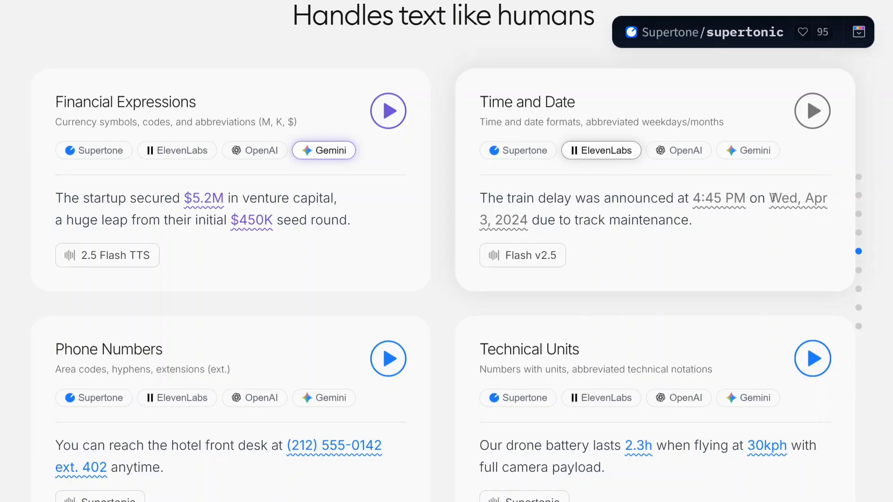
Play the Phone Numbers sample with Supertone and OpenAI TTS-1, then reach 'Performance by design'
scroll(232, 289, "down", 1)
scroll(232, 293, "down", 3)
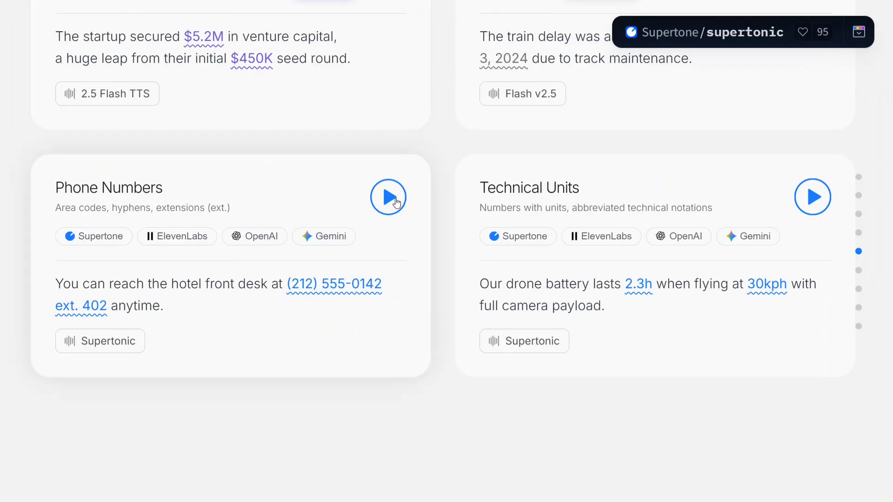
left_click(392, 202)
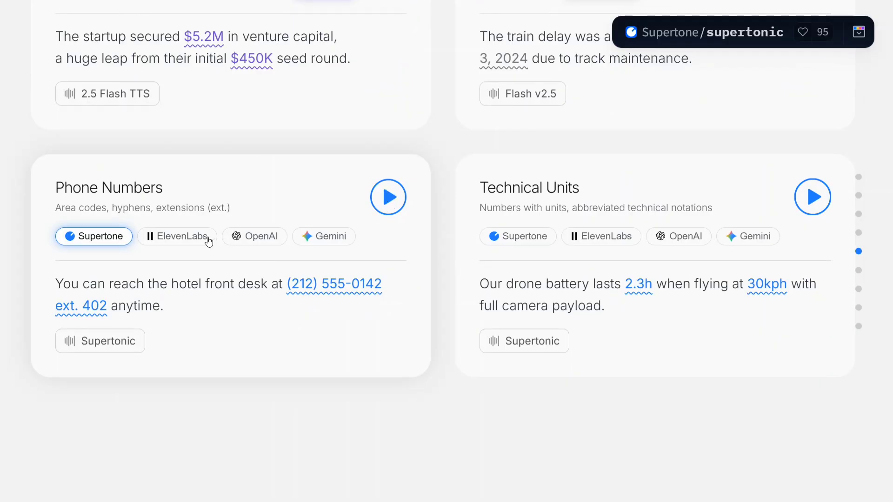
left_click(248, 237)
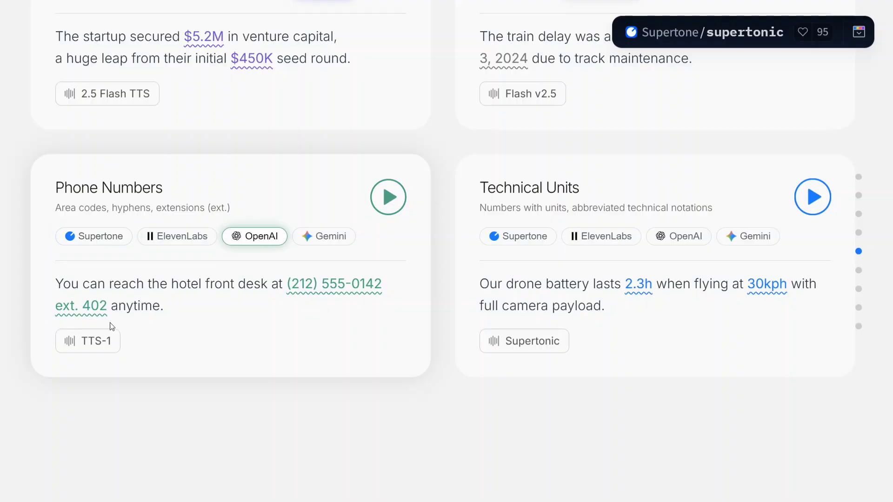
scroll(472, 273, "down", 6)
Scroll through the feature cards, code tabs, research papers and SDK section, then back to the code section
scroll(473, 275, "down", 3)
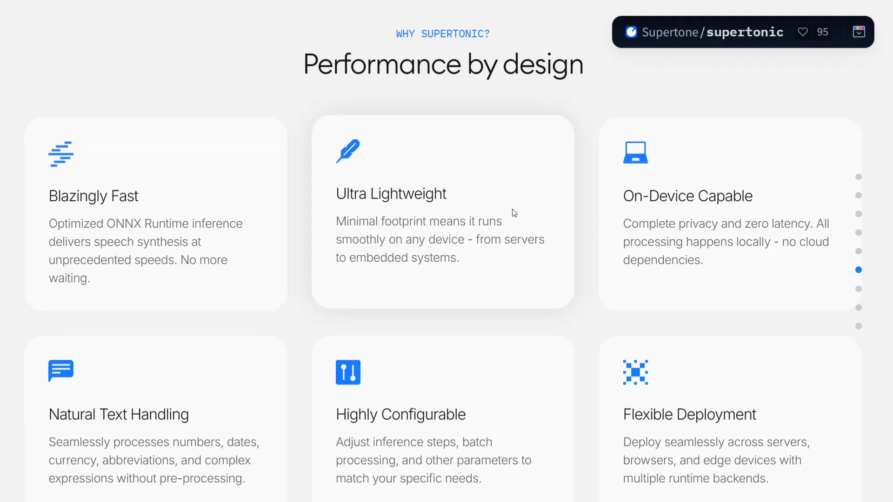
scroll(664, 209, "down", 4)
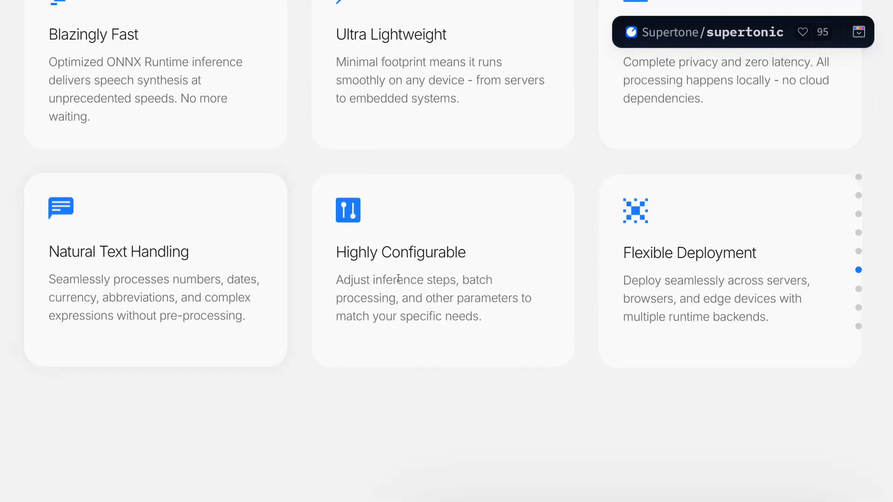
scroll(599, 301, "down", 5)
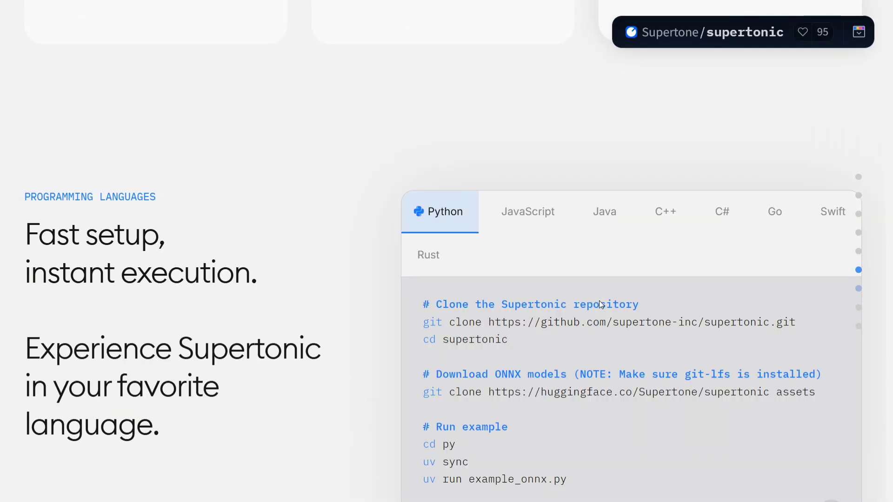
scroll(599, 301, "up", 3)
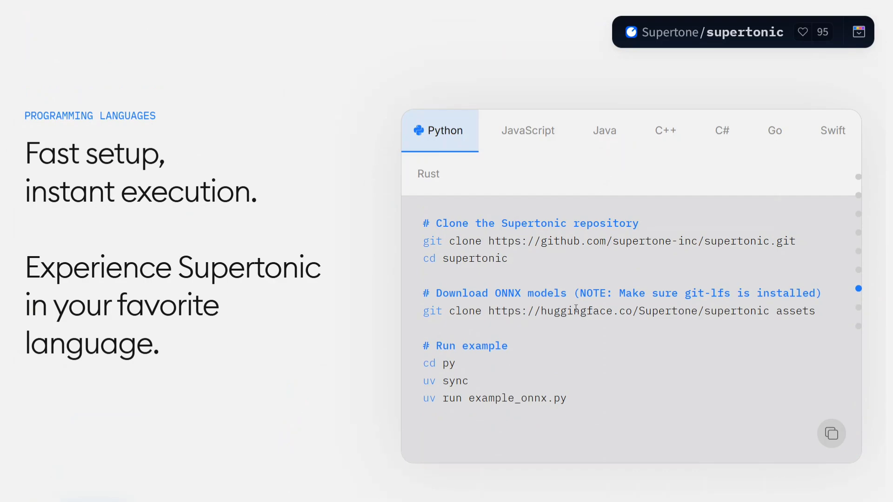
scroll(587, 304, "down", 3)
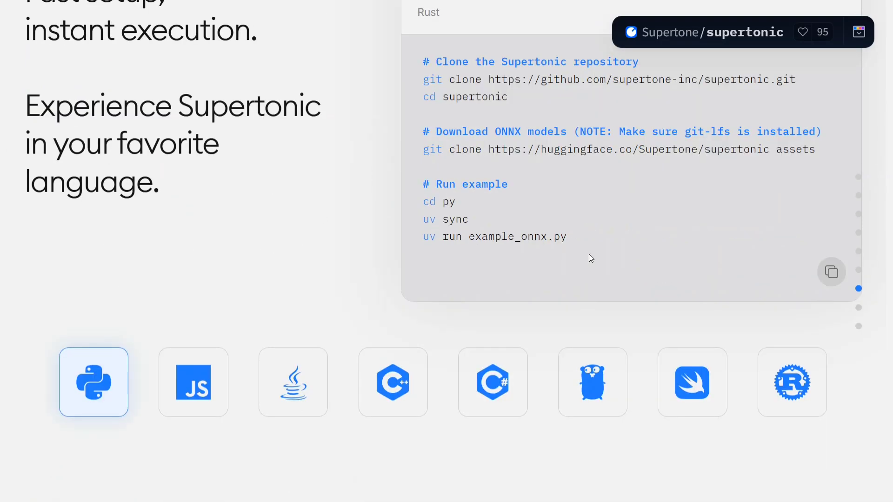
scroll(590, 242, "down", 5)
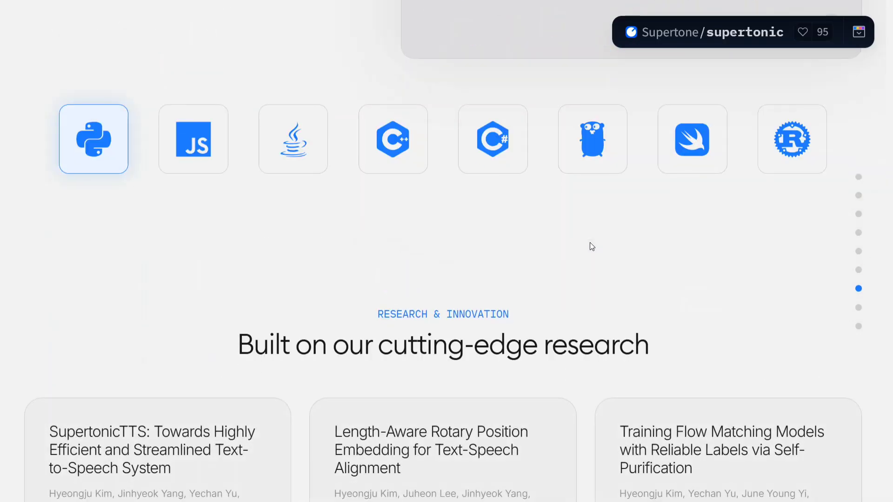
scroll(591, 247, "down", 5)
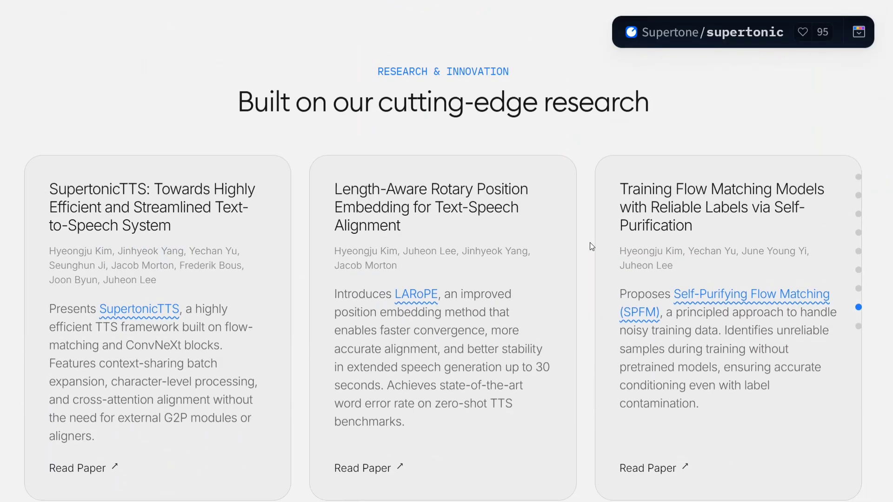
scroll(592, 247, "down", 5)
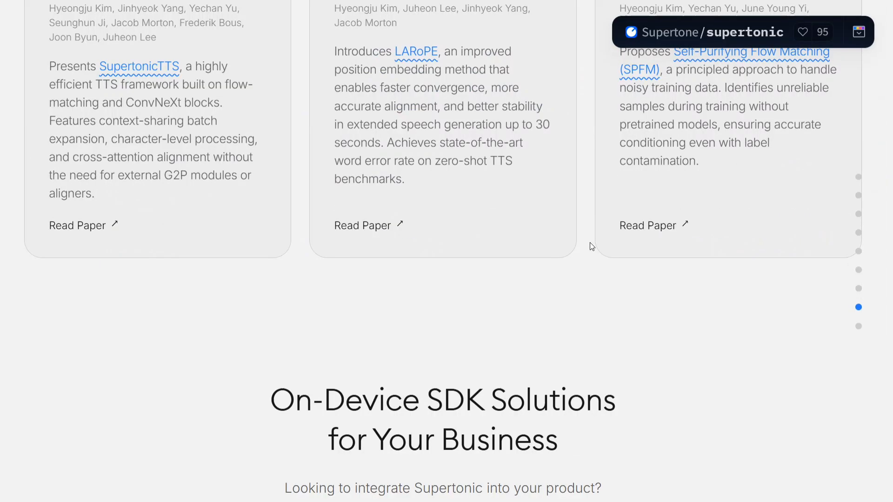
scroll(592, 247, "down", 5)
scroll(591, 246, "down", 3)
scroll(589, 245, "up", 15)
scroll(590, 246, "up", 10)
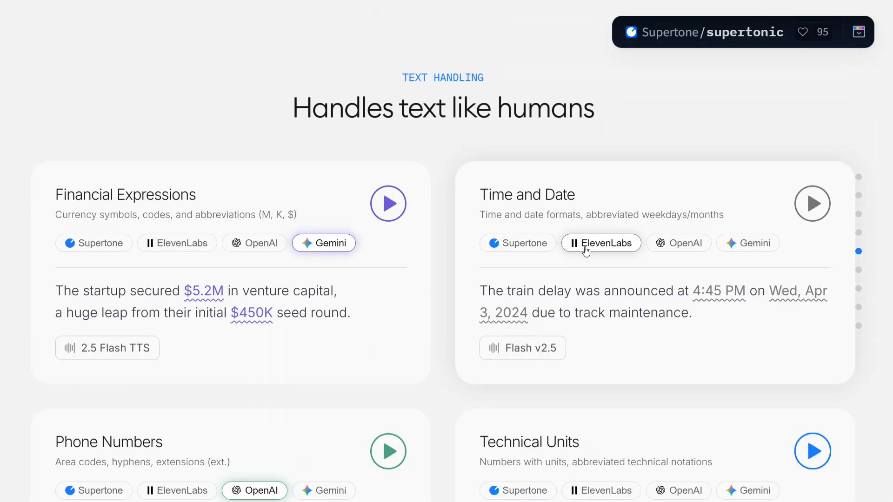
Play the Technical Units sample with Supertone, then with ElevenLabs Flash v2.5
scroll(586, 251, "down", 7)
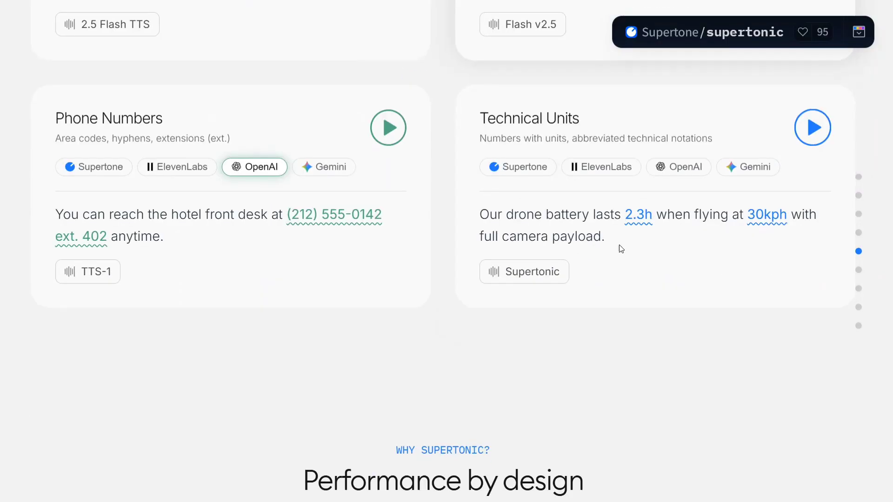
left_click(810, 132)
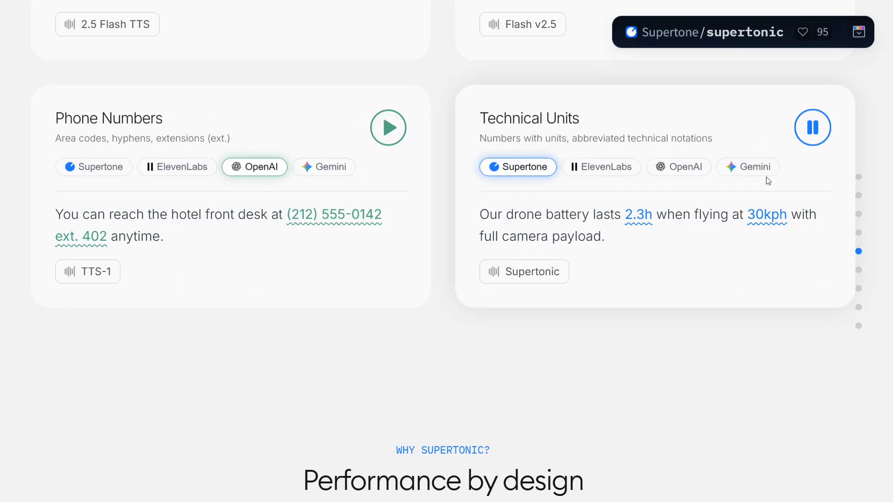
left_click(600, 176)
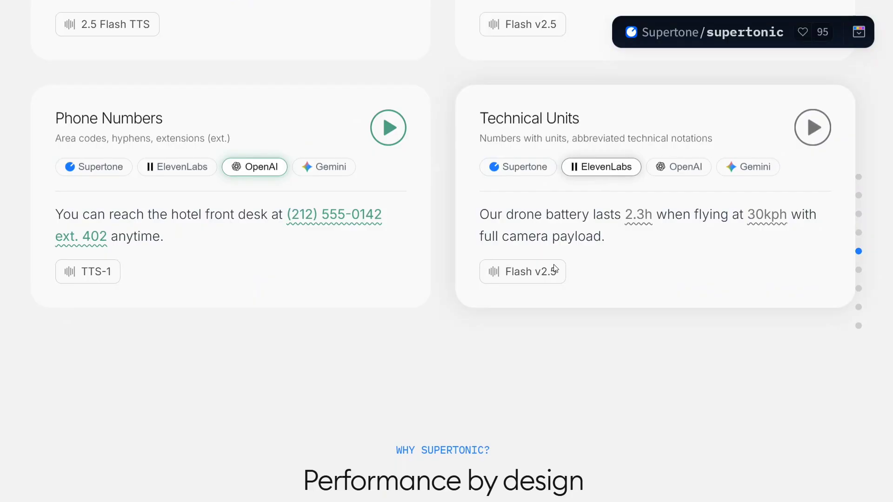
Load the 495-character Paragraph preset about Supertone's voice solutions into the text box
scroll(555, 268, "up", 10)
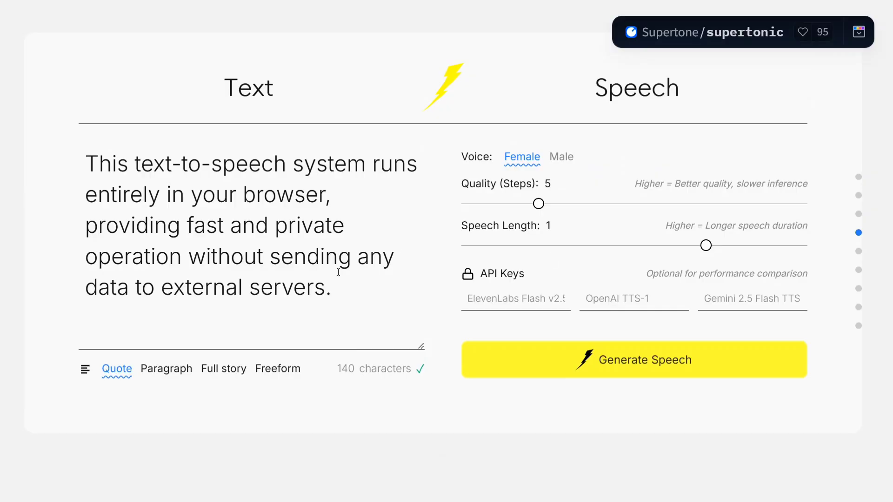
scroll(185, 363, "down", 2)
left_click(167, 289)
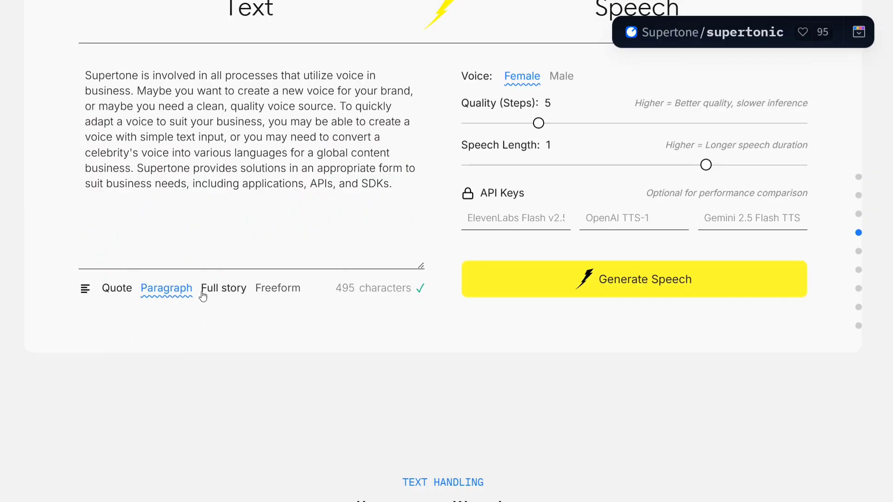
Generate speech from the Paragraph text using Male voice, 3 quality steps and 0.9 speech length
left_click(123, 289)
left_click(159, 288)
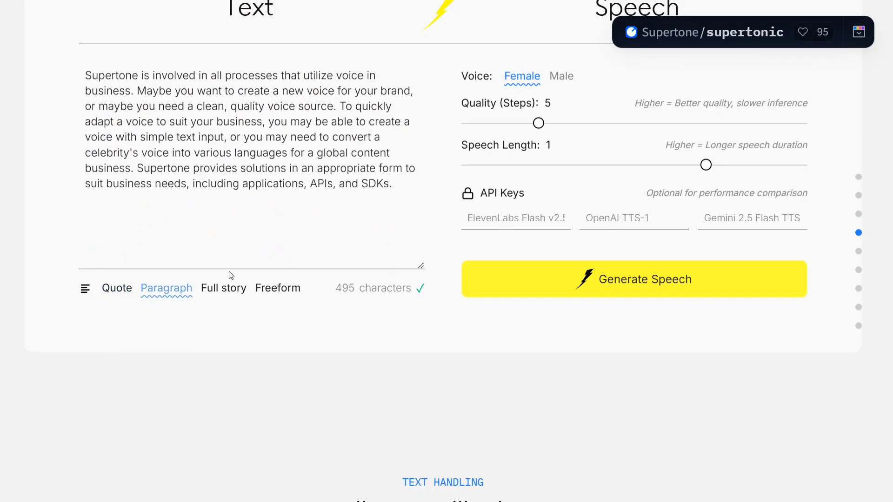
scroll(411, 248, "up", 2)
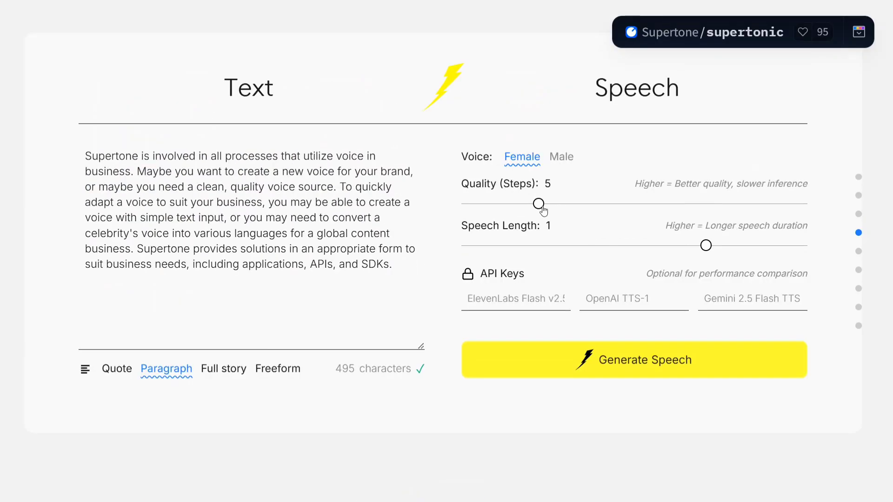
left_click_drag(538, 207, 489, 210)
left_click(560, 158)
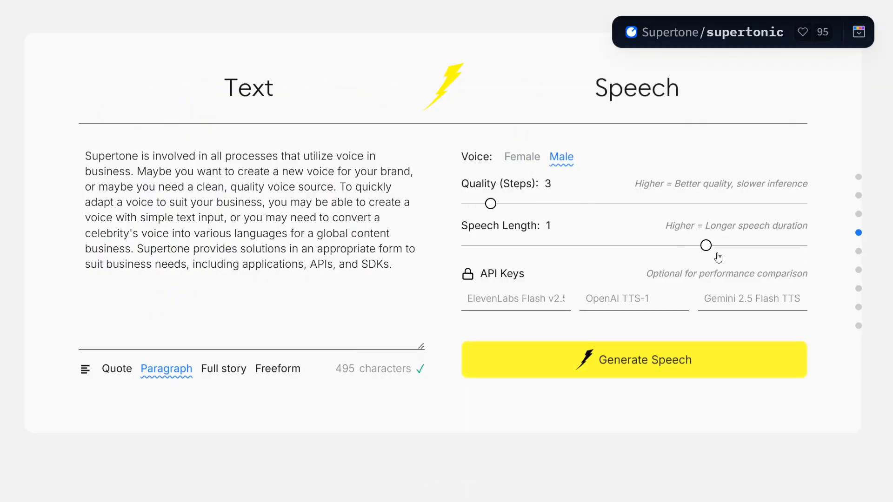
left_click_drag(706, 246, 590, 267)
left_click(598, 361)
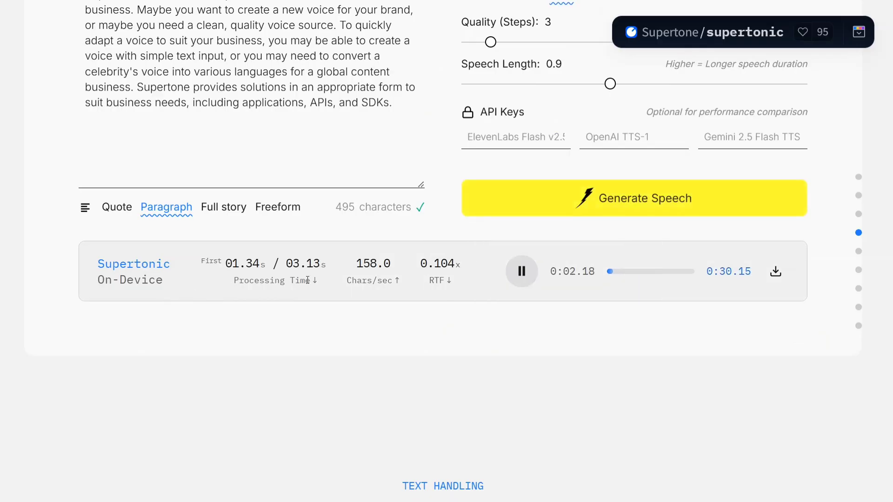
Follow along with the 30.15-second clip by highlighting successive sentences of the paragraph
scroll(133, 133, "up", 2)
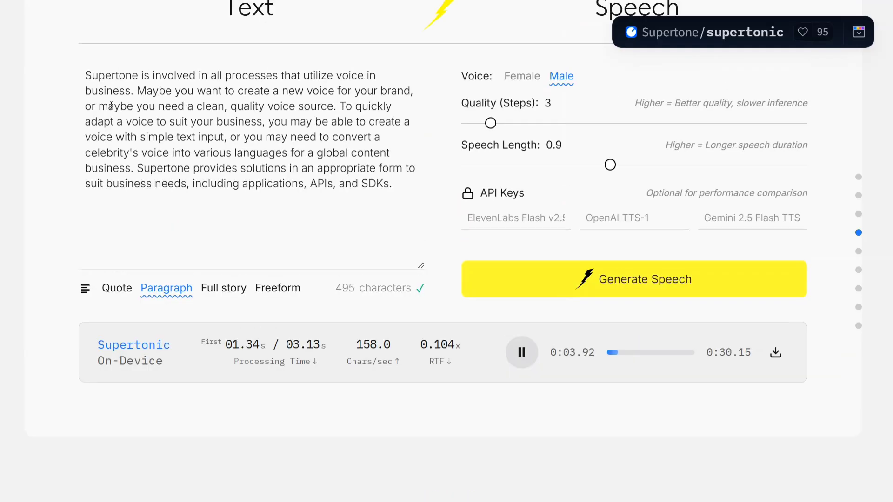
left_click_drag(133, 91, 412, 122)
left_click(356, 114)
left_click(273, 138)
left_click_drag(85, 137, 392, 154)
left_click(191, 168)
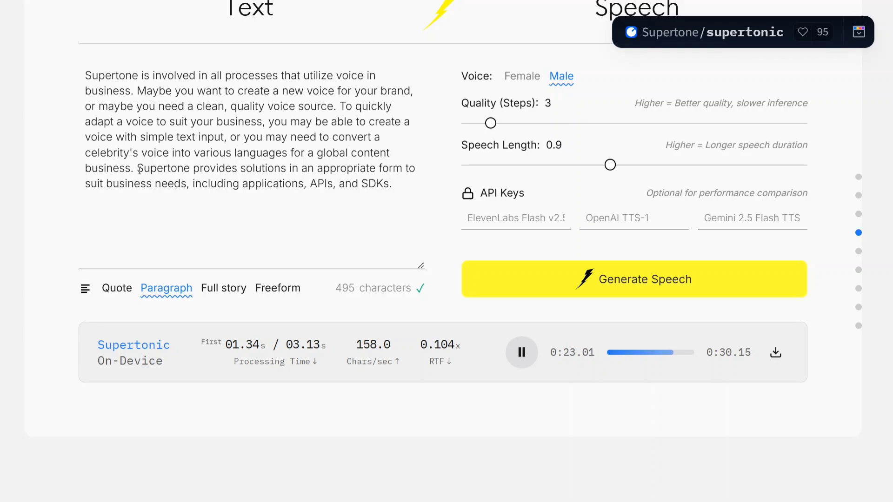
left_click_drag(139, 169, 410, 184)
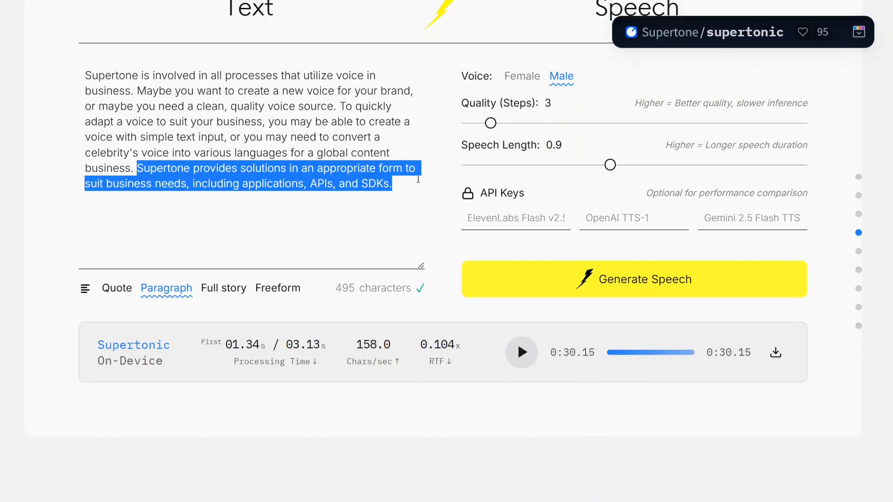
left_click(458, 169)
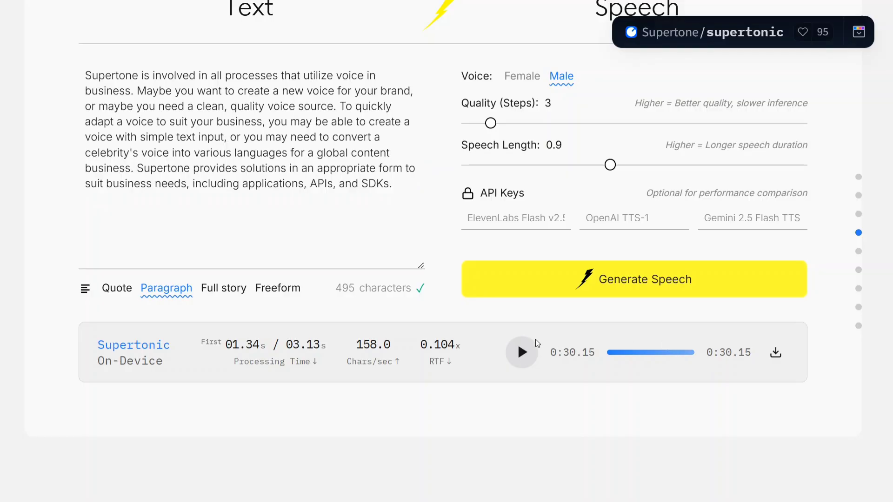
Go from the Space header to the Supertone organization page and scroll down to its Models list
scroll(425, 264, "up", 15)
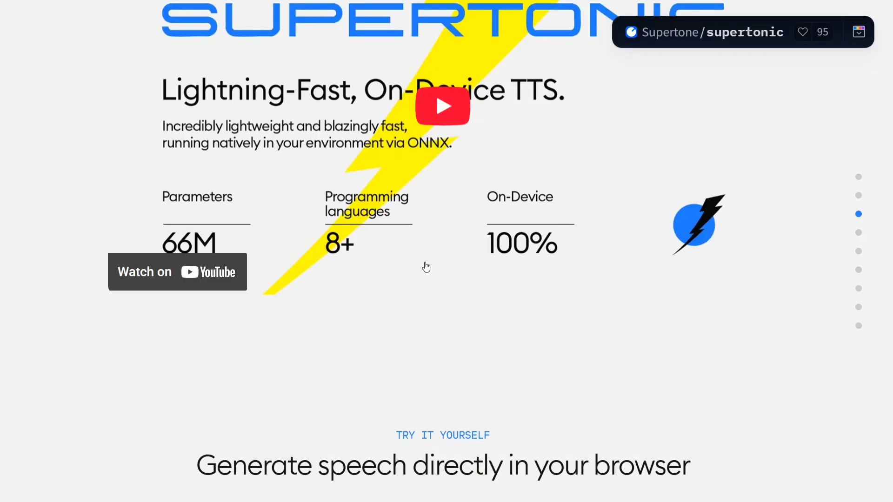
scroll(426, 257, "up", 2)
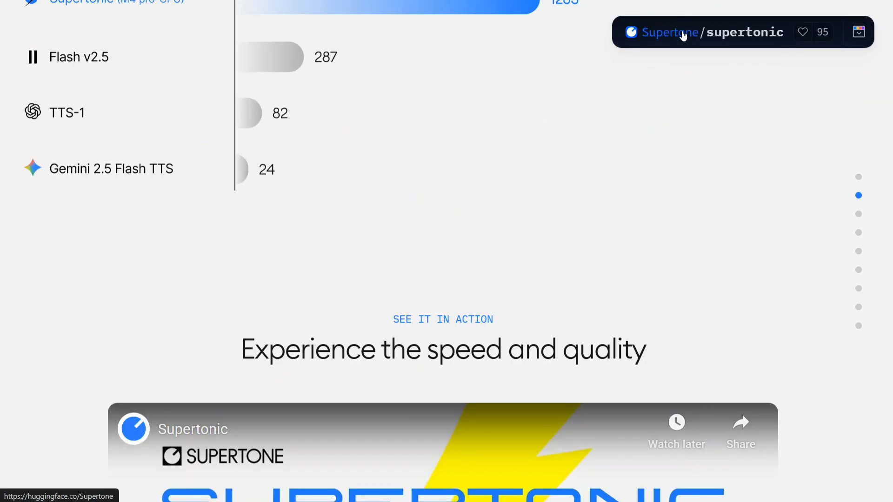
left_click(683, 36)
scroll(249, 208, "down", 5)
scroll(353, 269, "down", 2)
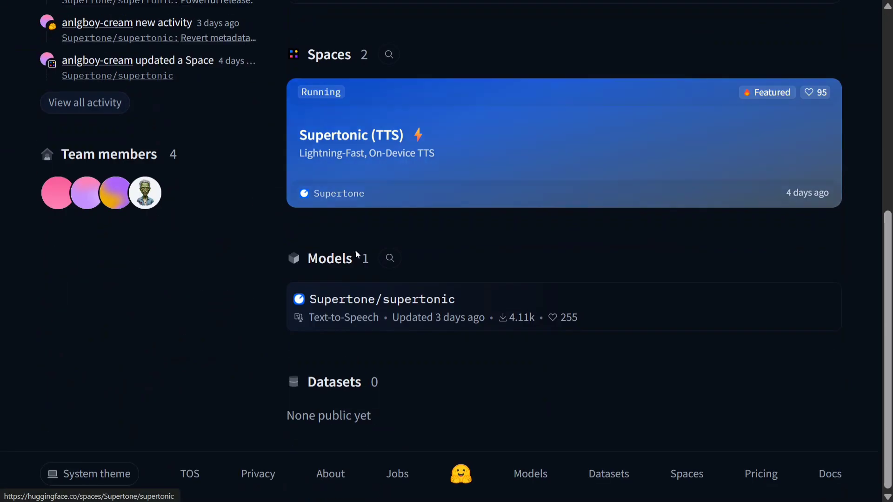
Open the Supertone/supertonic model card and read through its features and language table
left_click(342, 296)
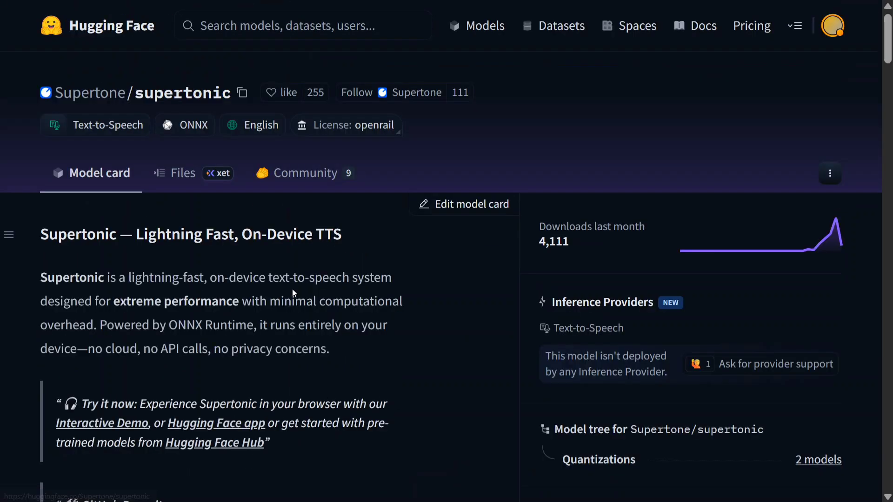
scroll(231, 237, "down", 10)
scroll(231, 241, "down", 4)
scroll(231, 241, "down", 3)
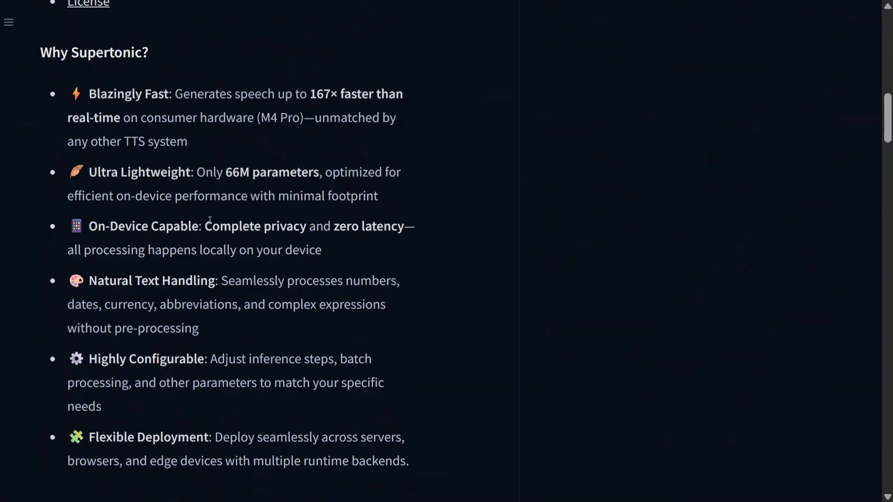
scroll(210, 220, "down", 3)
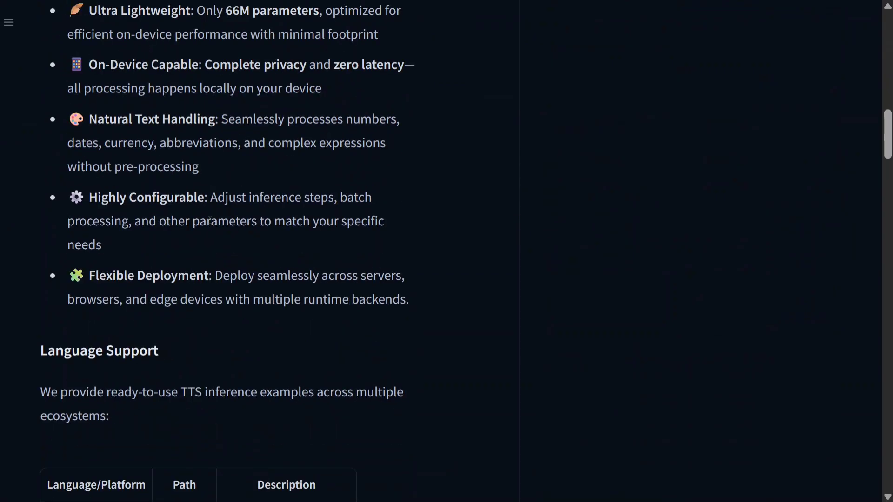
scroll(210, 220, "down", 15)
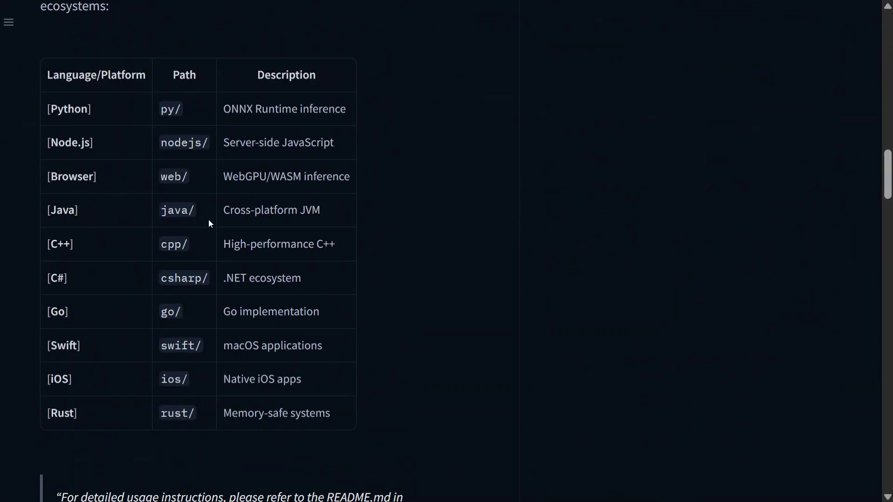
scroll(209, 222, "down", 20)
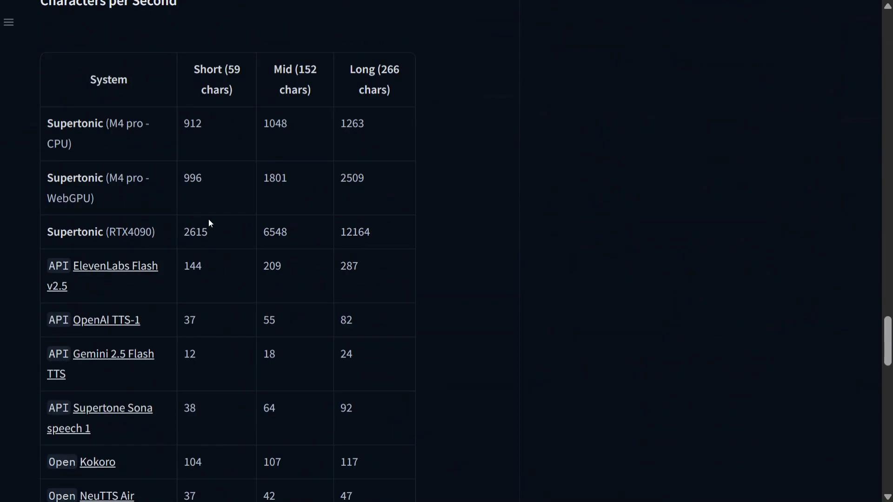
Review the performance benchmark tables, then return to the top of the model card
scroll(209, 220, "up", 2)
scroll(203, 200, "down", 4)
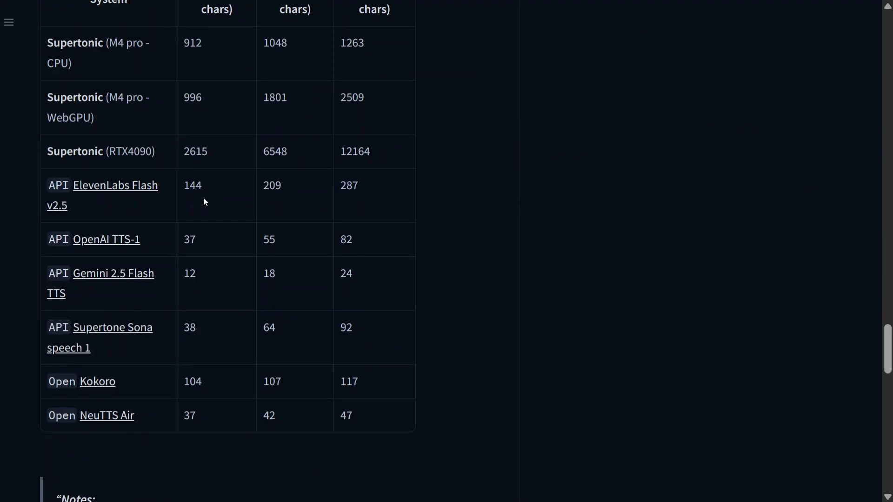
scroll(205, 201, "up", 2)
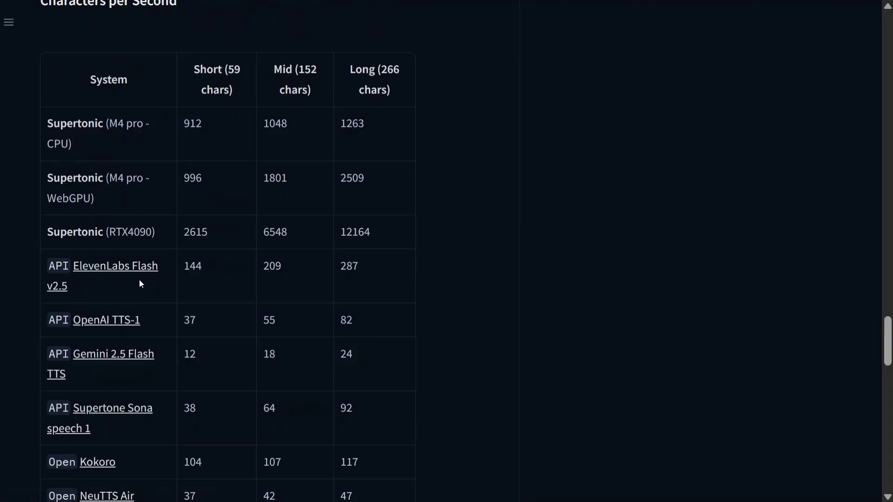
scroll(140, 283, "down", 10)
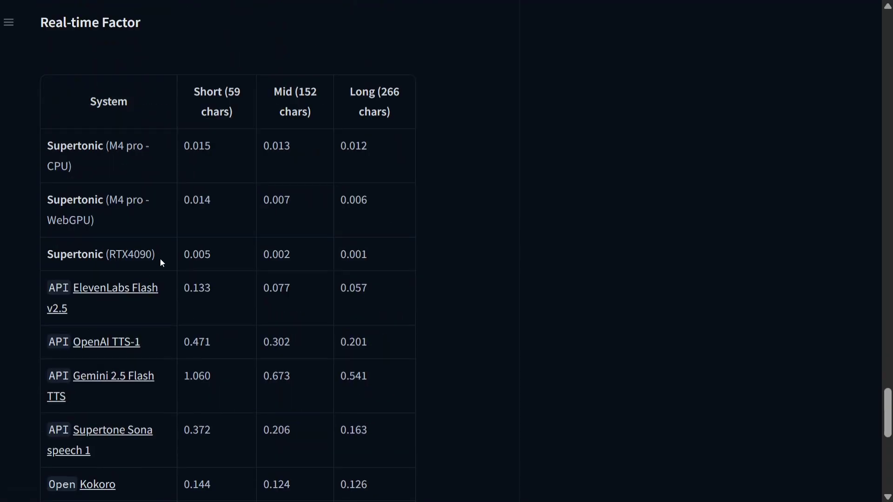
scroll(182, 249, "down", 9)
scroll(183, 250, "up", 7)
scroll(184, 250, "up", 3)
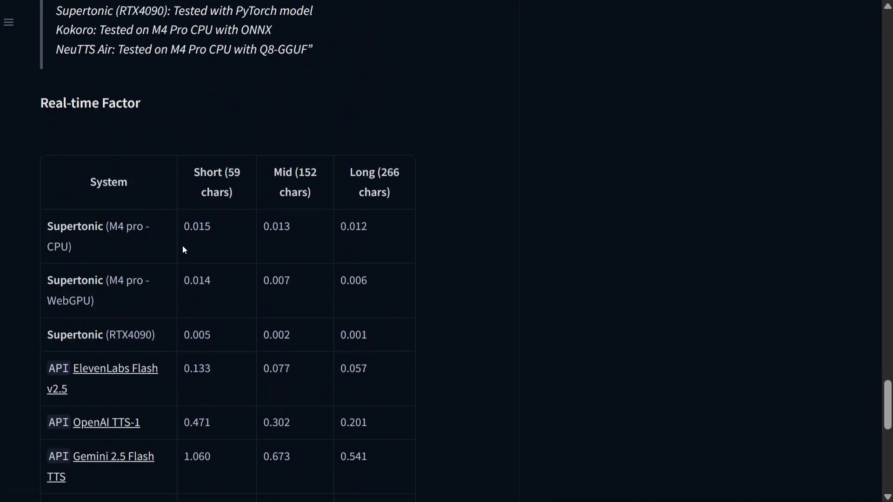
scroll(184, 250, "up", 20)
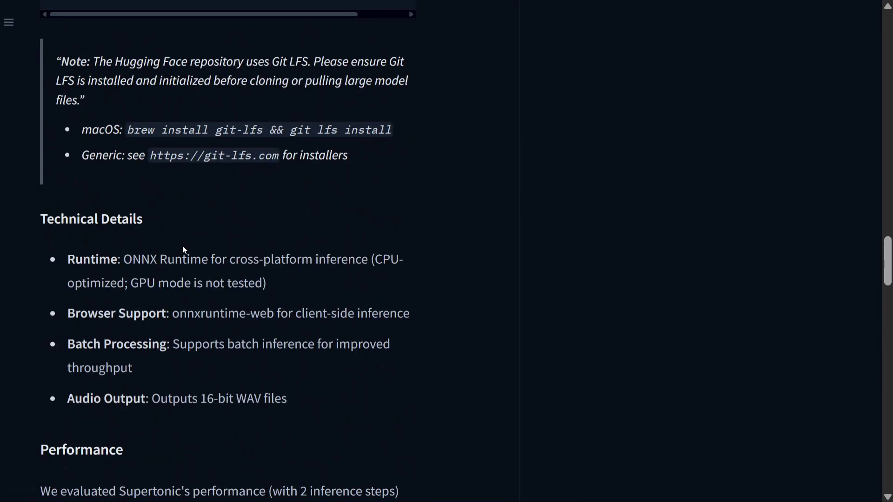
scroll(184, 251, "up", 20)
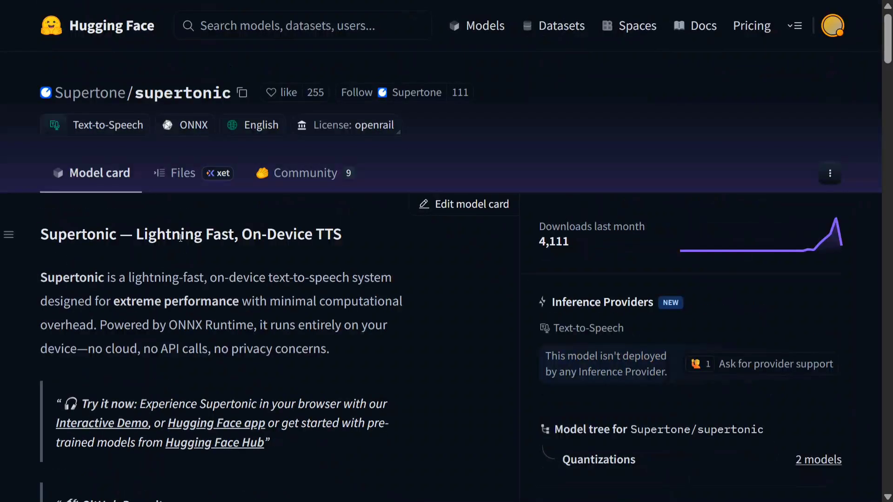
View the Supertone/supertonic repository's file list
left_click(190, 176)
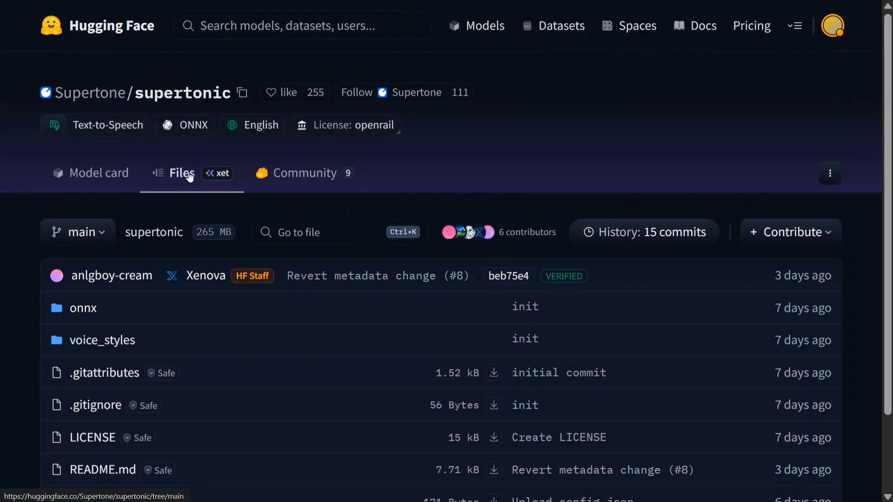
scroll(206, 213, "down", 2)
scroll(208, 214, "up", 2)
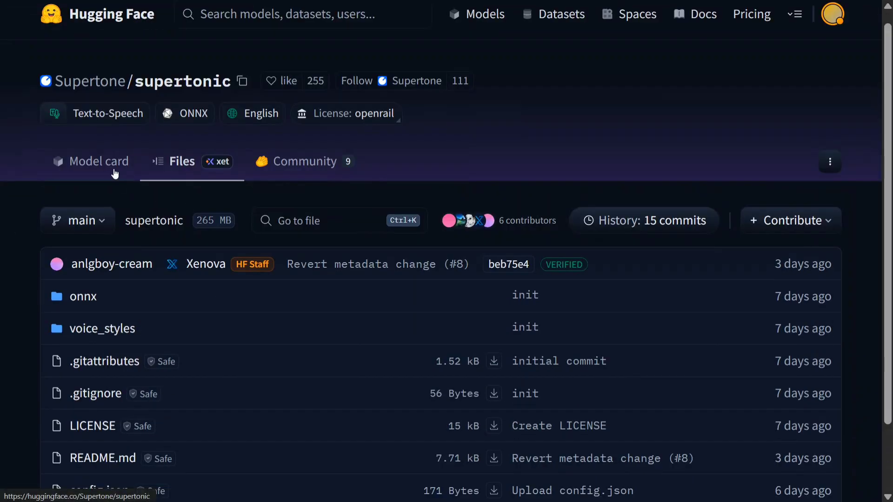
Return to the model card and read down to its License section: MIT code, OpenRAIL-M model
left_click(113, 173)
scroll(251, 279, "down", 20)
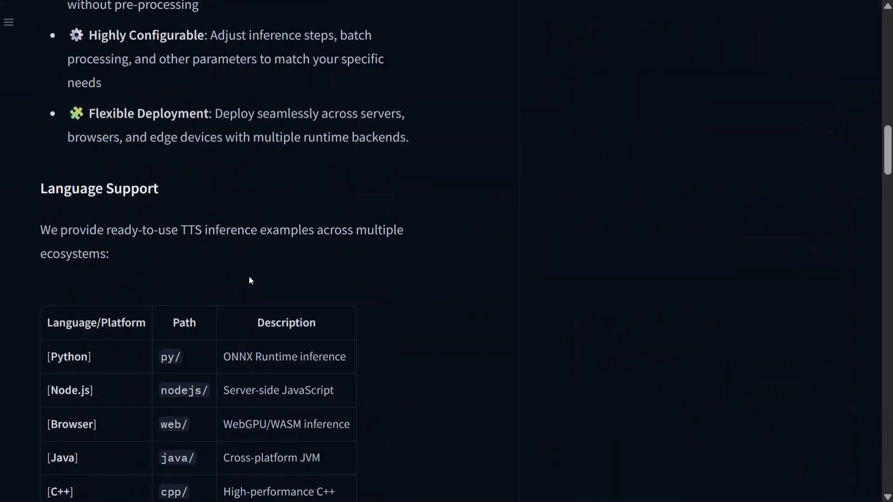
scroll(250, 267, "up", 5)
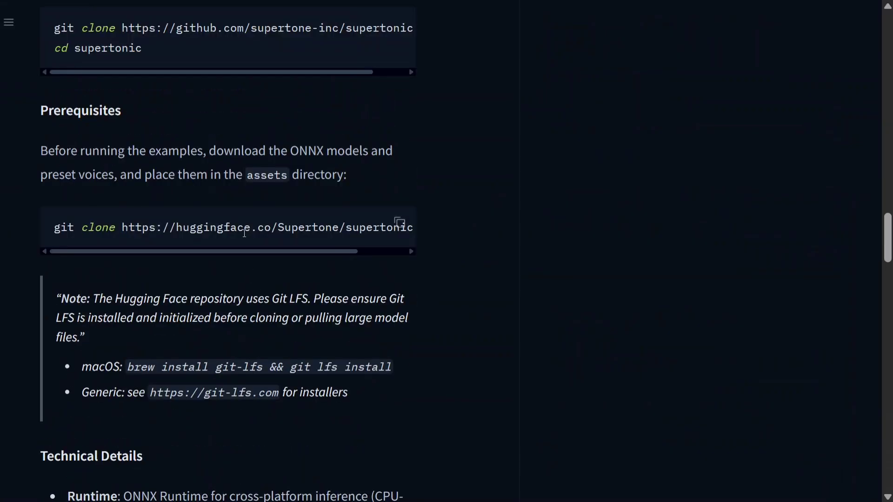
scroll(244, 236, "down", 20)
scroll(243, 235, "down", 15)
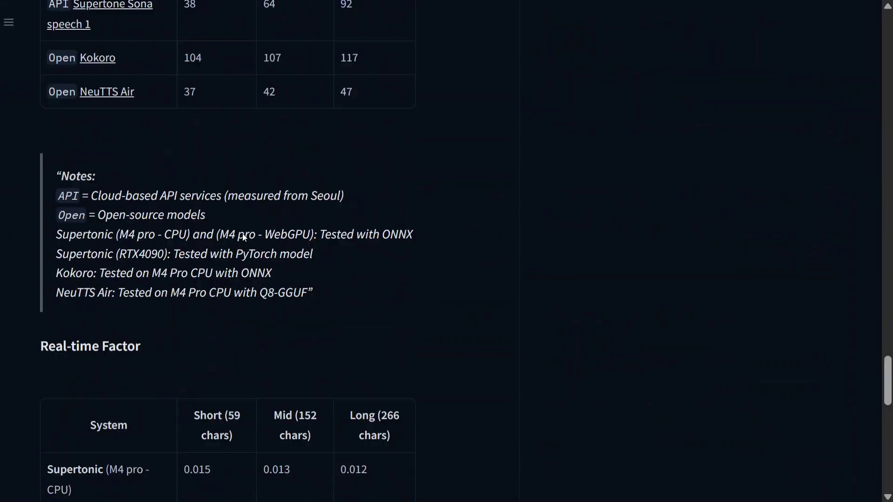
scroll(243, 237, "down", 8)
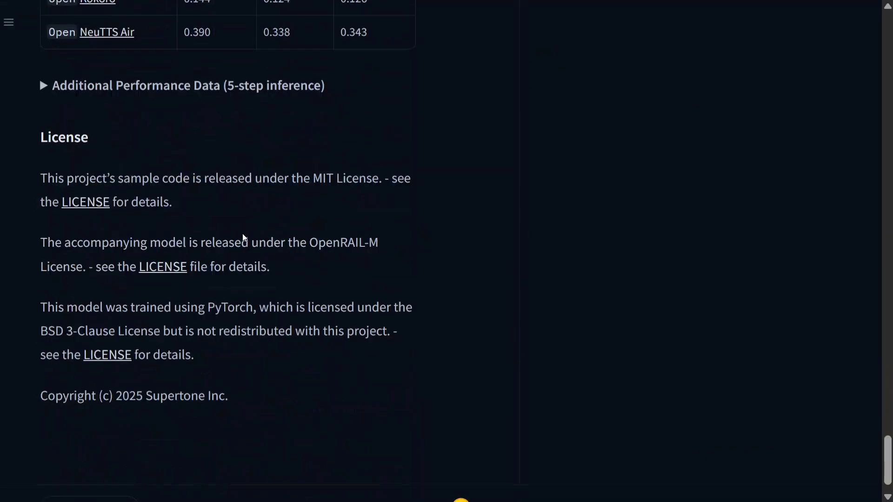